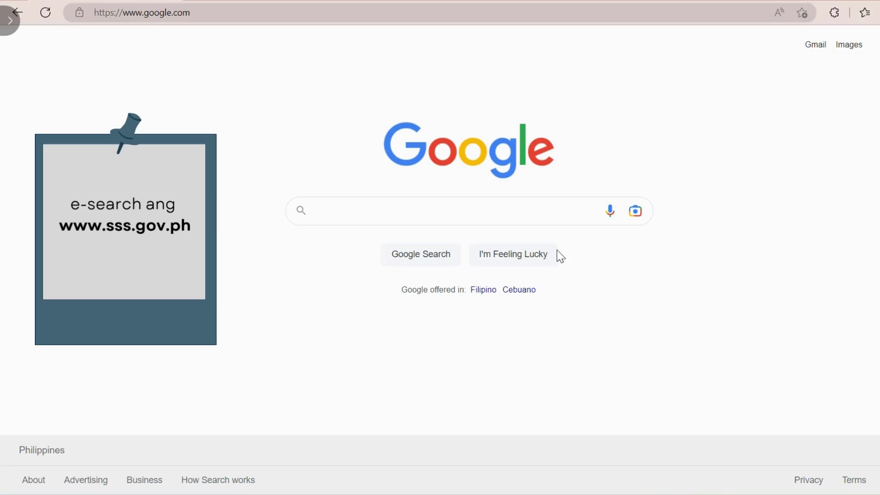
pyautogui.click(494, 207)
pyautogui.write('ww')
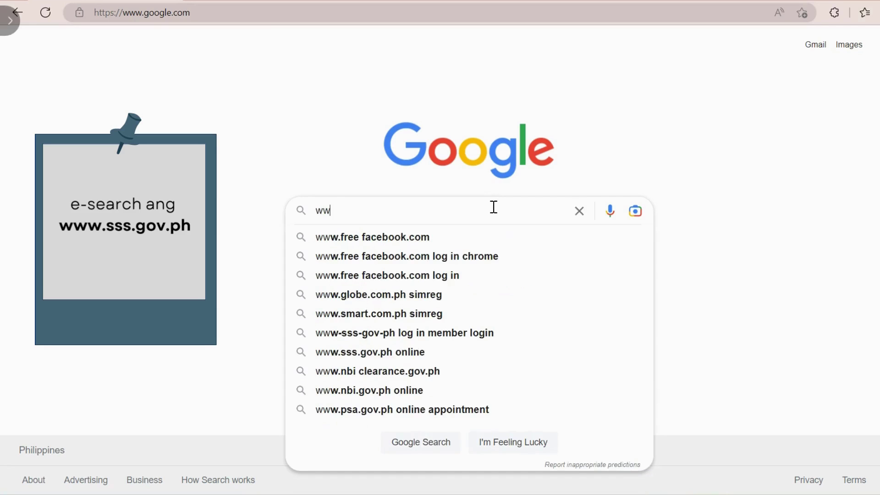
pyautogui.write('w.sss')
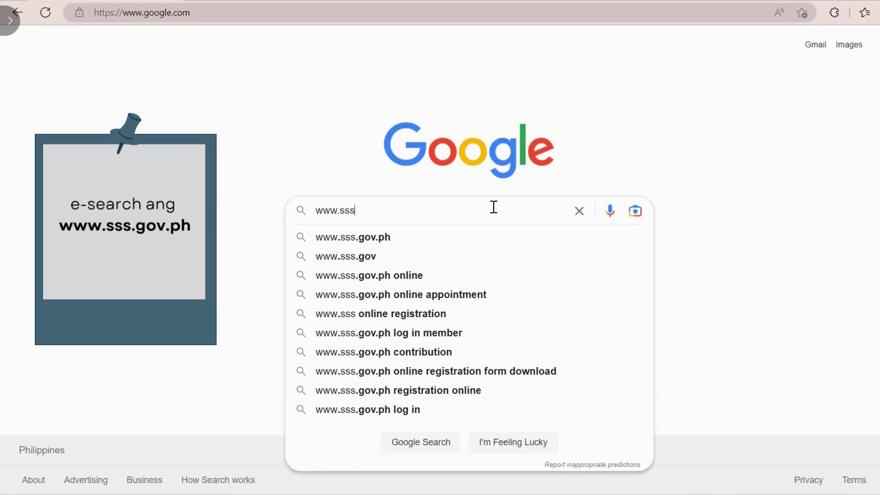
pyautogui.click(486, 234)
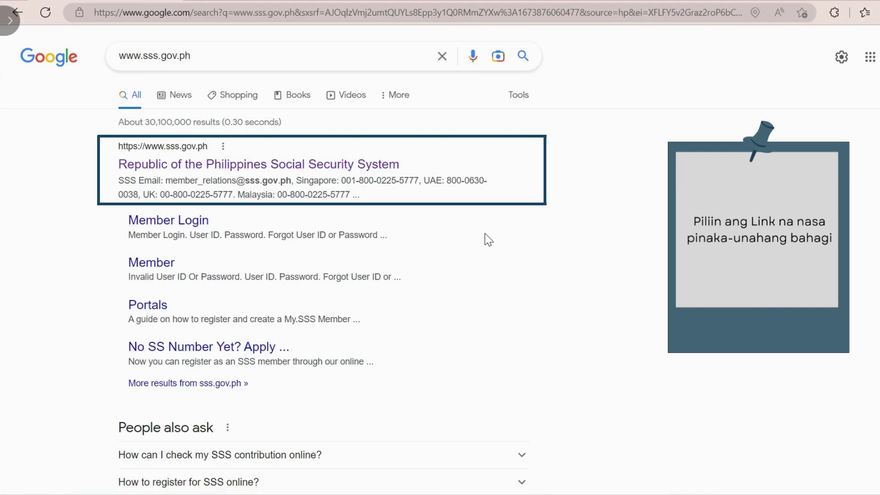
pyautogui.click(342, 167)
pyautogui.click(341, 168)
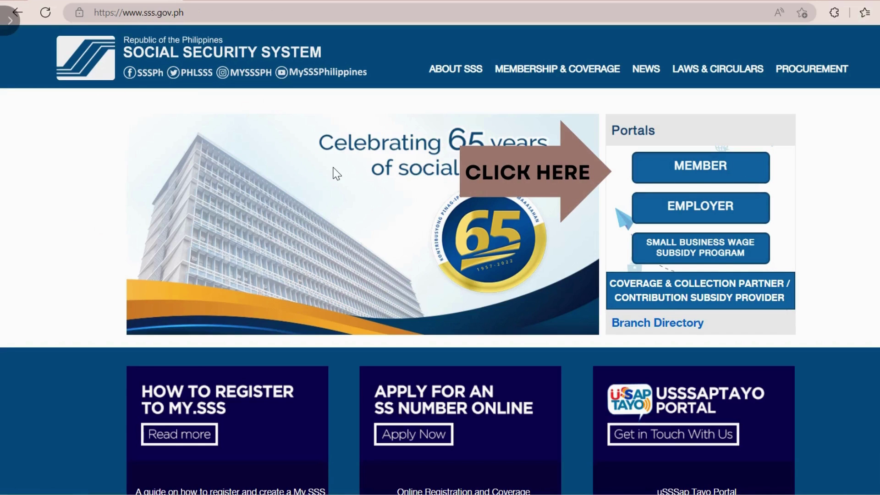
# Open registration from the Member portal, certify that the SSS Web registration reminders were read and understood, and proceed to the form
pyautogui.click(699, 166)
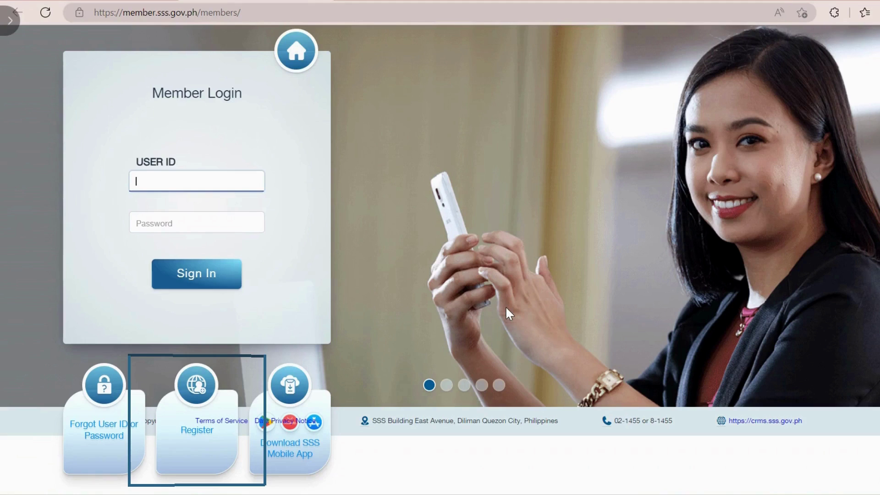
pyautogui.click(198, 433)
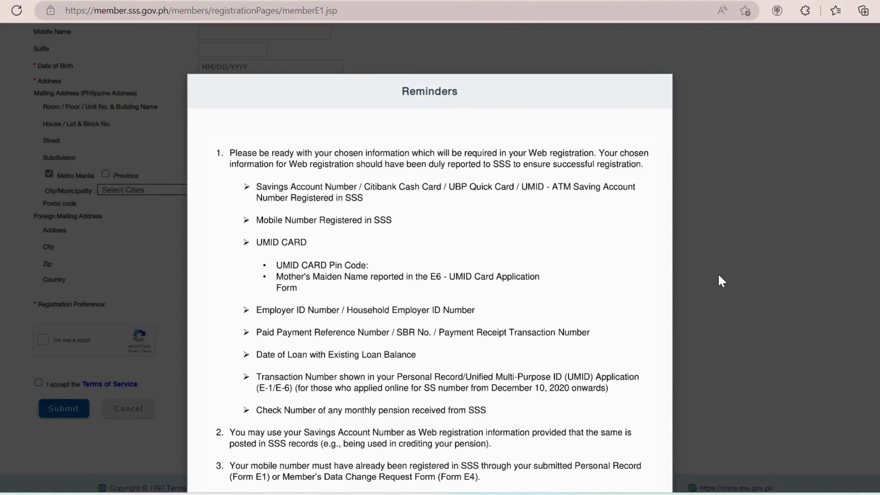
pyautogui.scroll(-6, 718, 275)
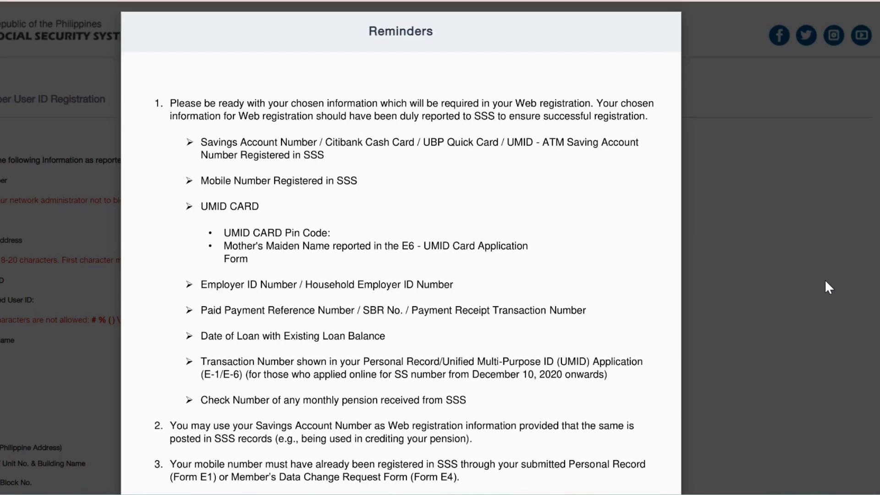
pyautogui.scroll(-5, 824, 281)
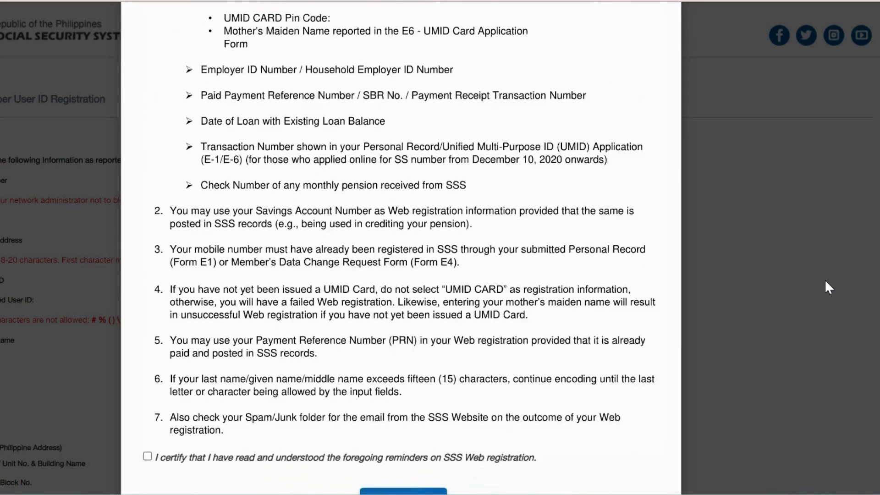
pyautogui.click(147, 375)
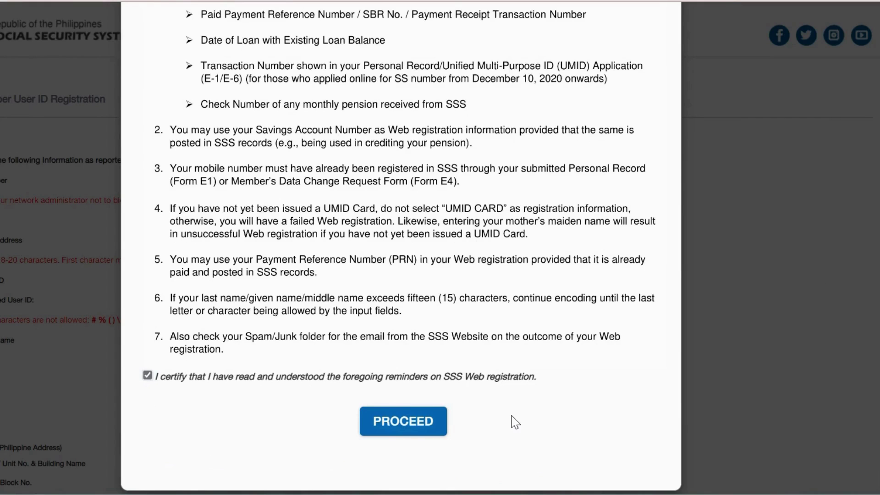
pyautogui.click(436, 420)
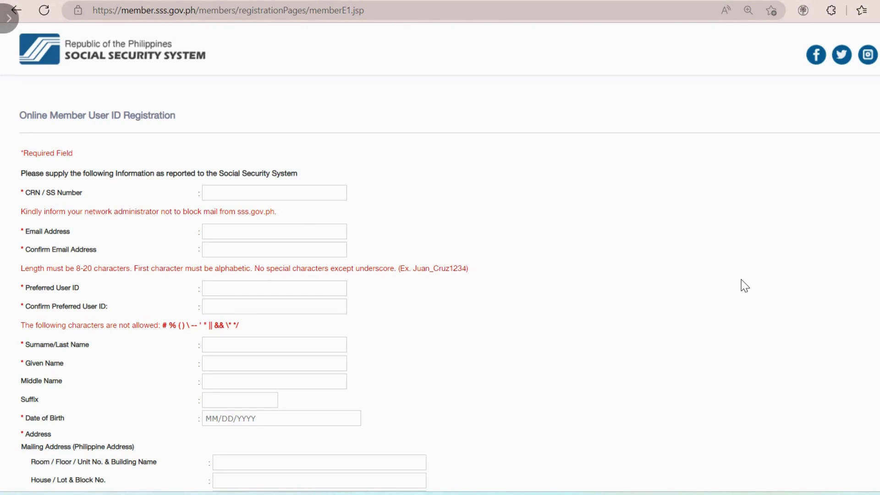
# Fill in the member's CRN / SS number, and enter the email address in both the email and confirmation fields
pyautogui.click(286, 196)
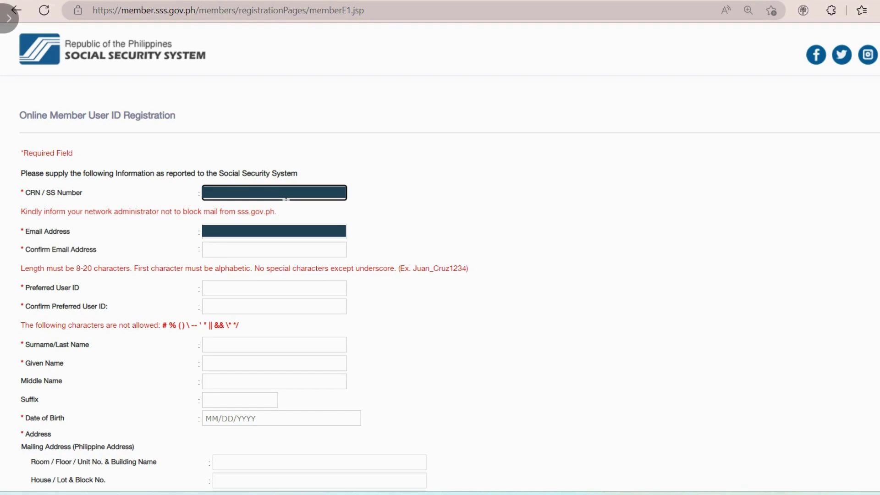
pyautogui.click(266, 224)
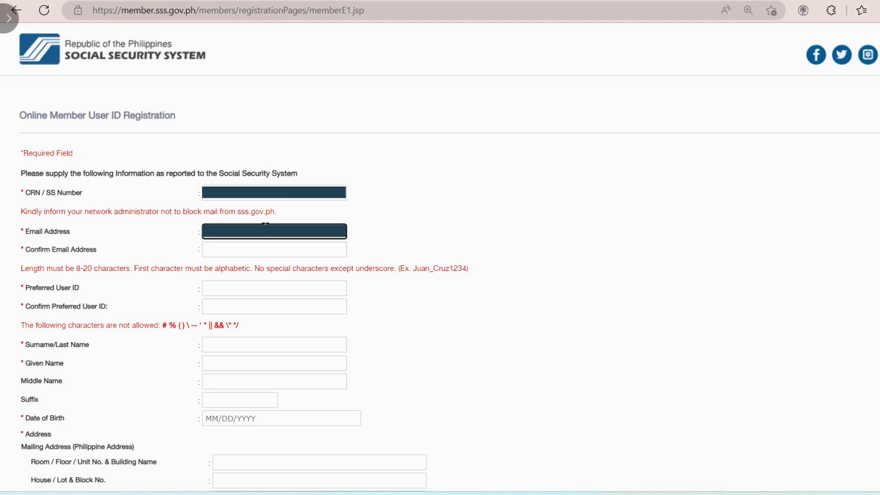
pyautogui.click(248, 254)
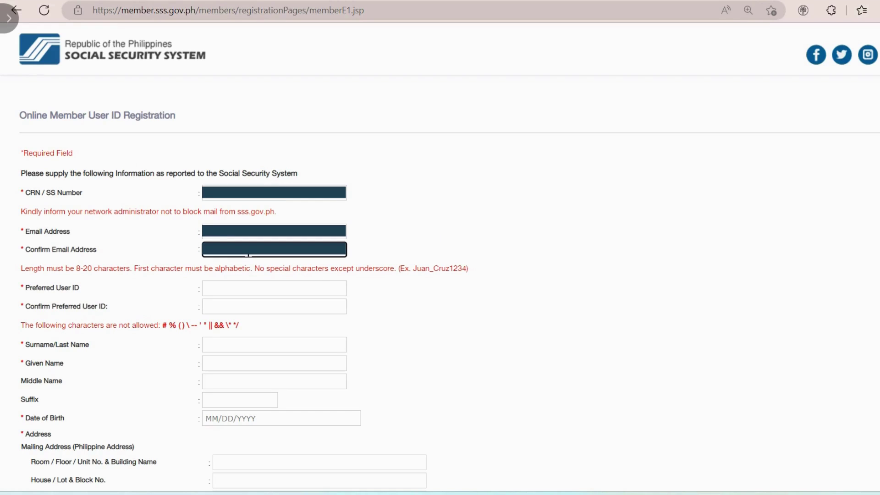
pyautogui.press('Tab')
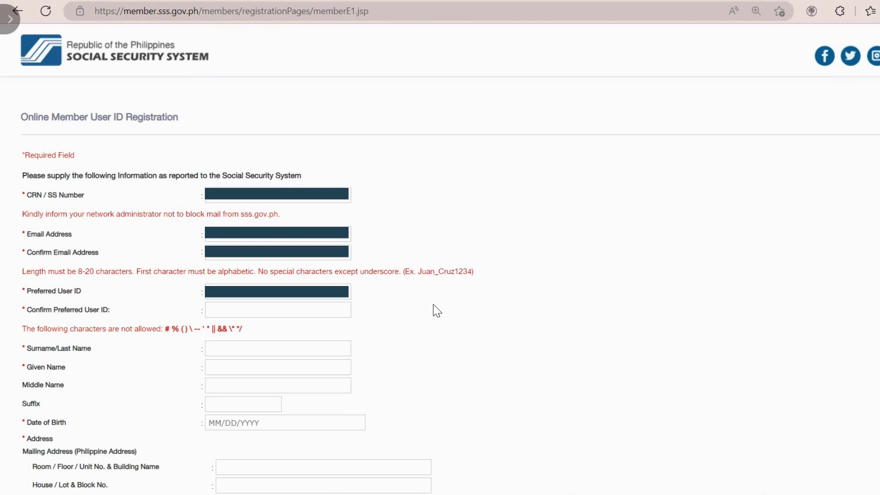
# Enter the preferred user ID and repeat it in the confirmation field
pyautogui.click(333, 300)
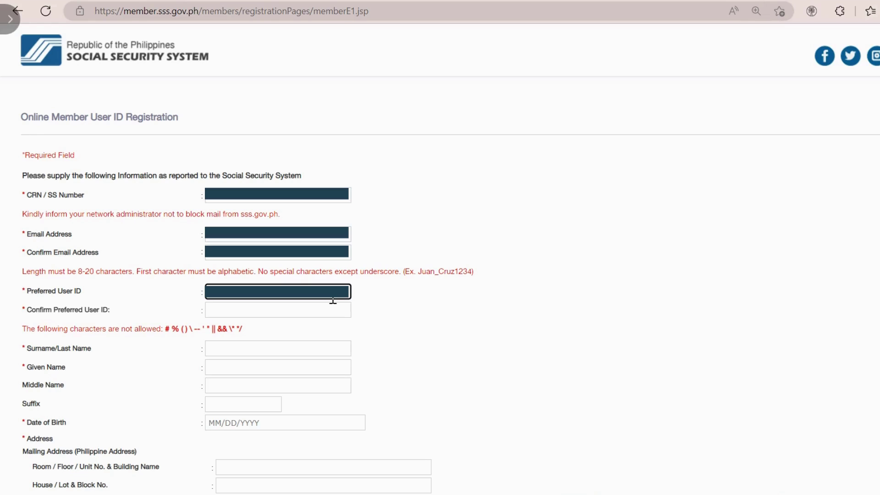
pyautogui.click(329, 311)
pyautogui.hotkey('ctrl', 'v')
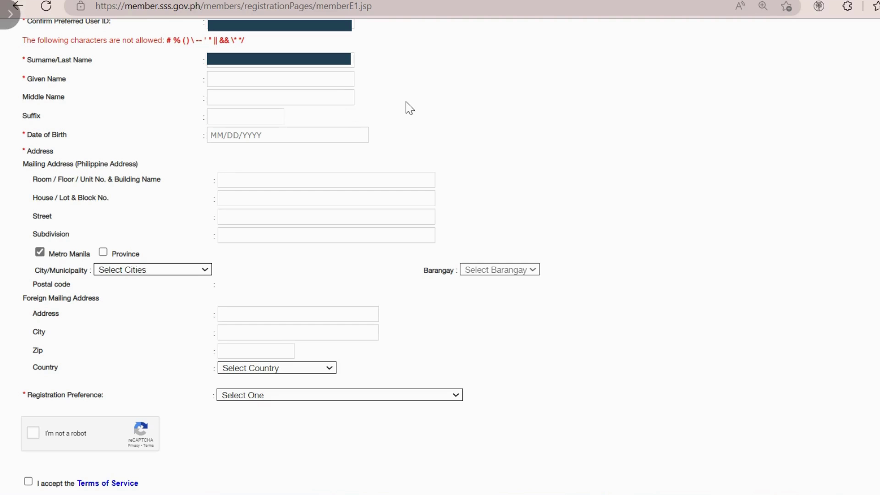
# Fill in the member's surname, given name and middle name
pyautogui.click(302, 80)
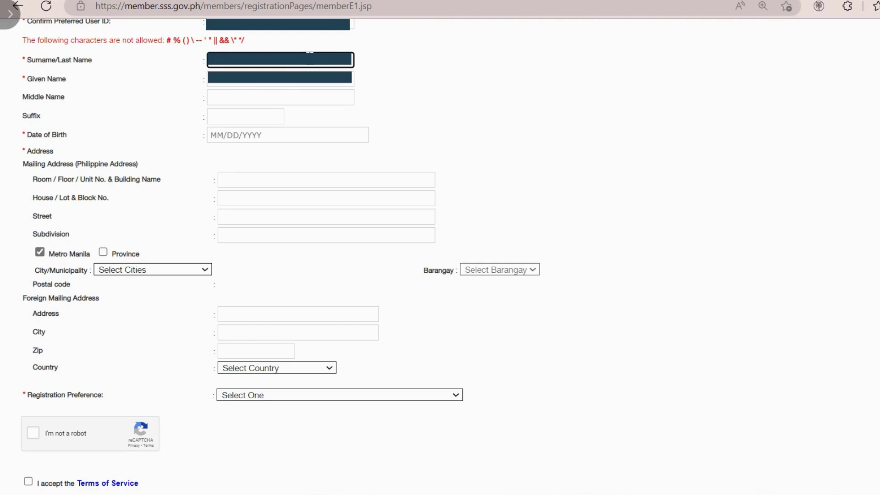
pyautogui.click(302, 92)
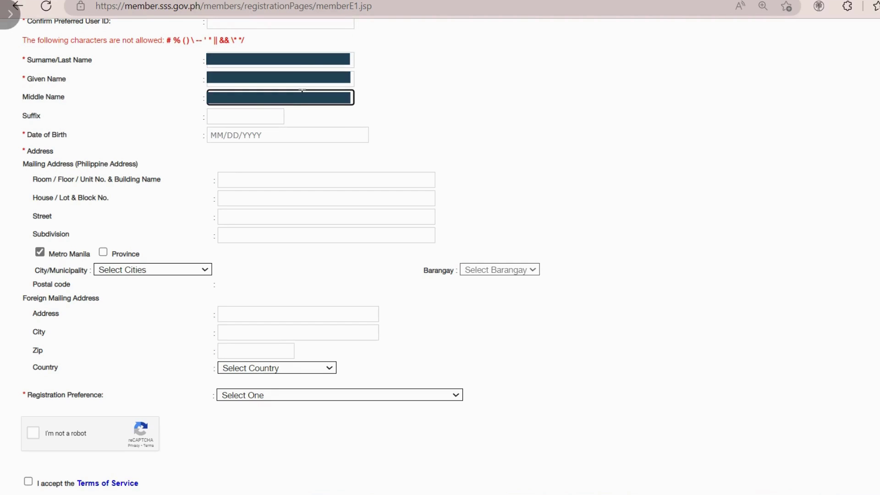
pyautogui.click(271, 118)
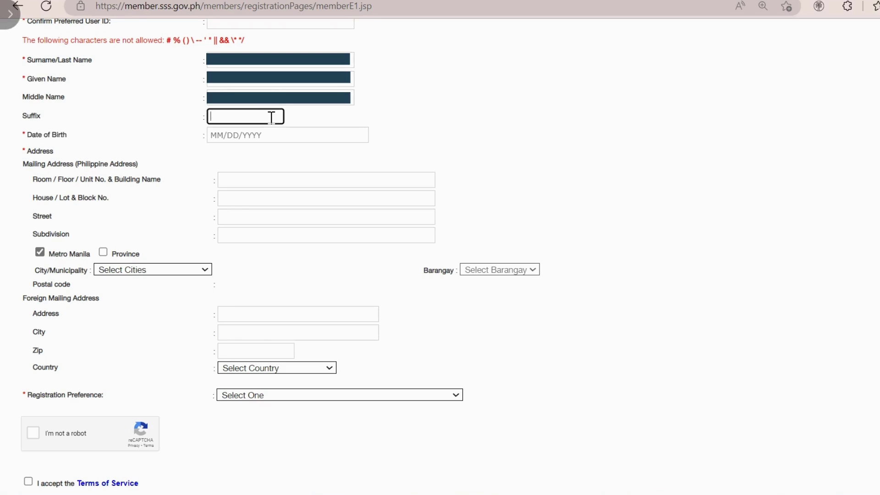
# Set the member's date of birth by choosing the birth year and day in the calendar
pyautogui.click(270, 135)
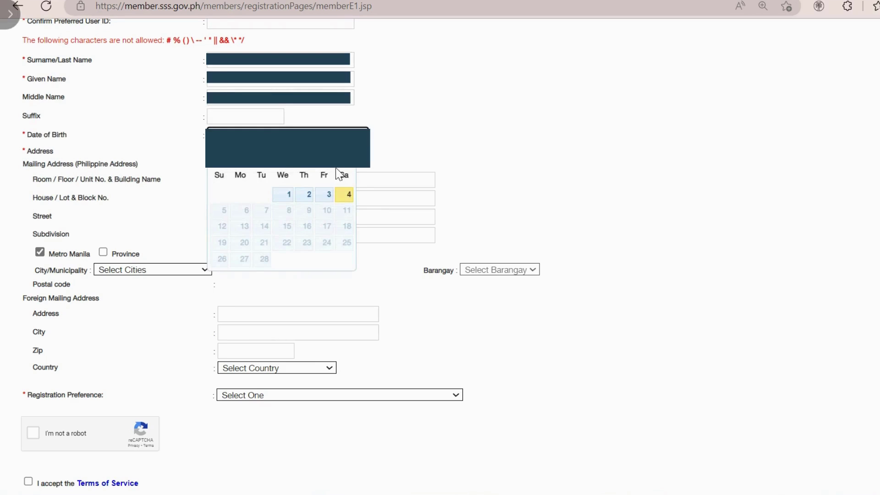
pyautogui.click(320, 163)
pyautogui.scroll(6, 326, 226)
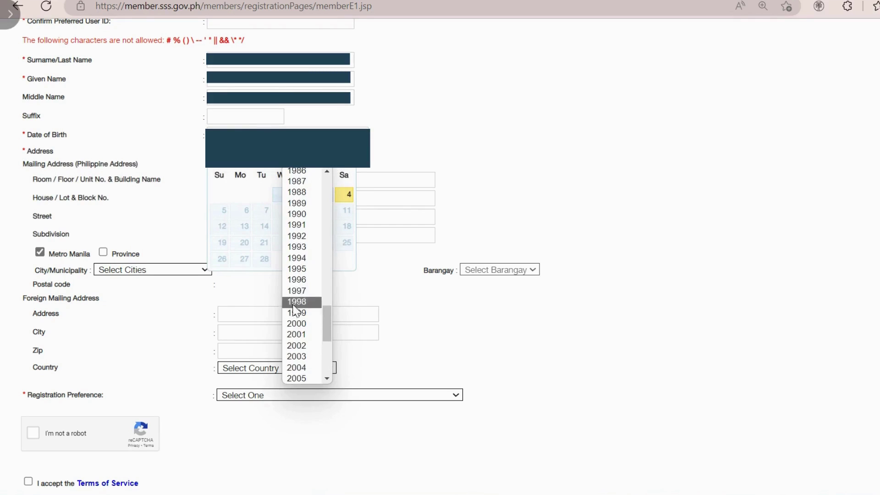
pyautogui.click(296, 293)
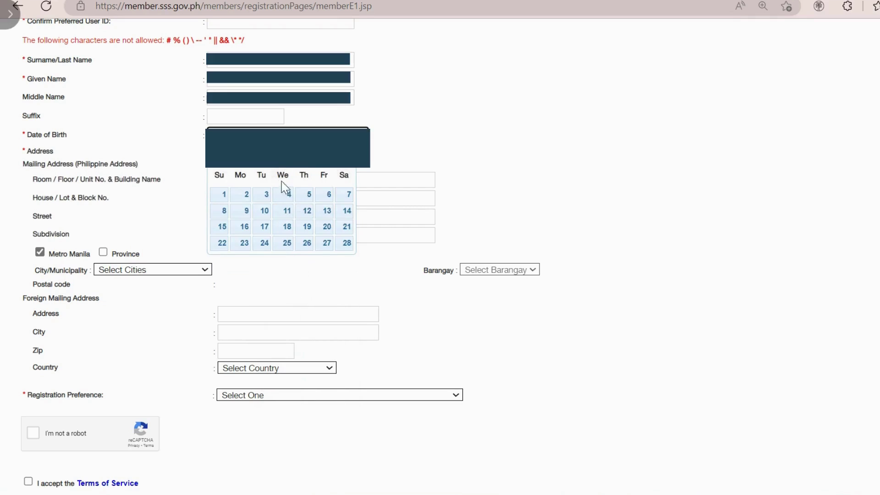
pyautogui.click(317, 213)
pyautogui.click(408, 358)
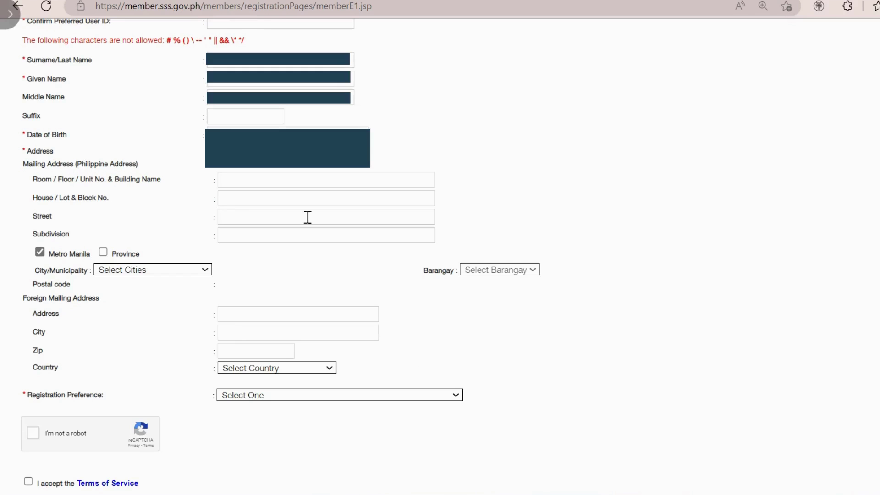
# Switch the Philippine mailing address to Province and fill in the street, province, city/municipality and barangay
pyautogui.scroll(-1, 376, 303)
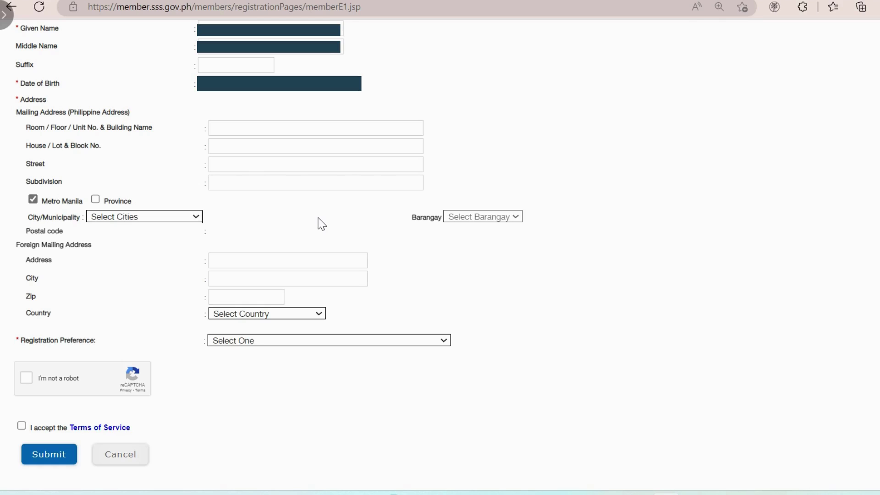
pyautogui.click(95, 199)
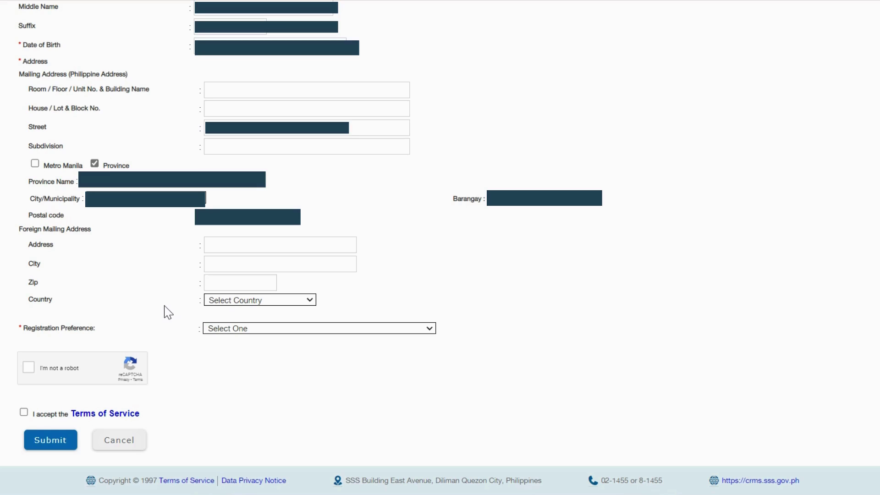
# Set the registration preference to Mobile Number Registered in SSS and enter the member's registered mobile number
pyautogui.click(431, 330)
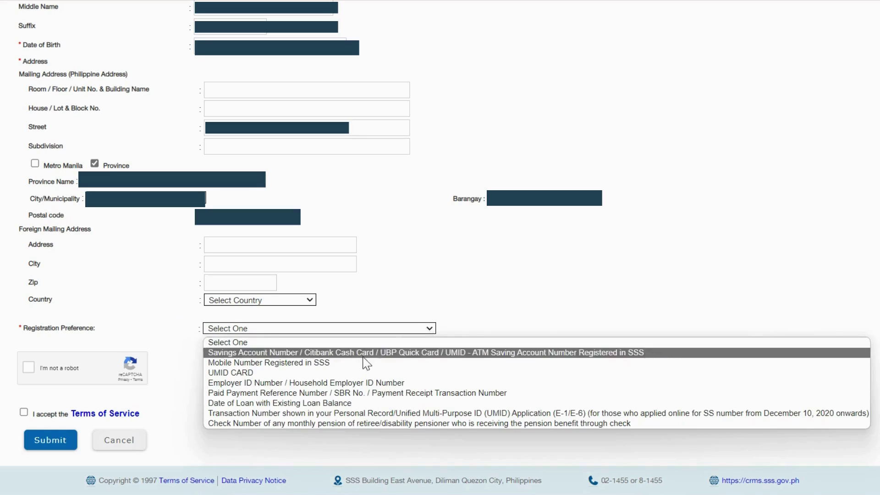
pyautogui.click(310, 363)
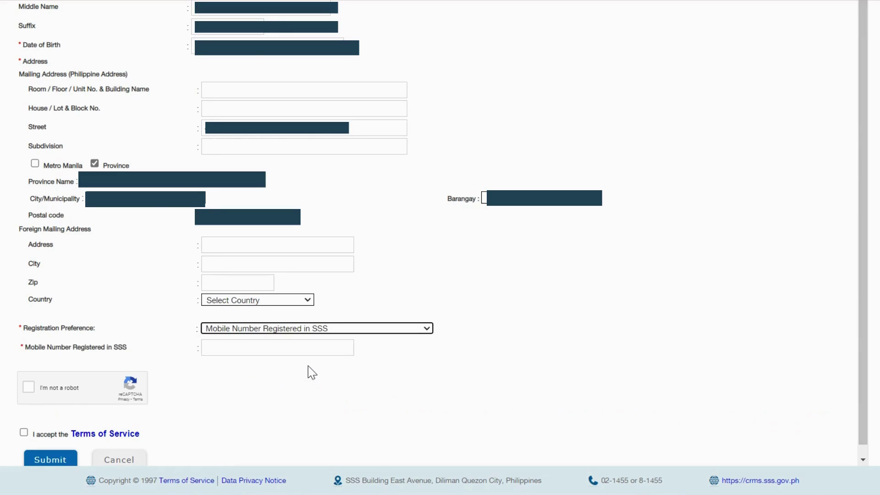
pyautogui.click(274, 351)
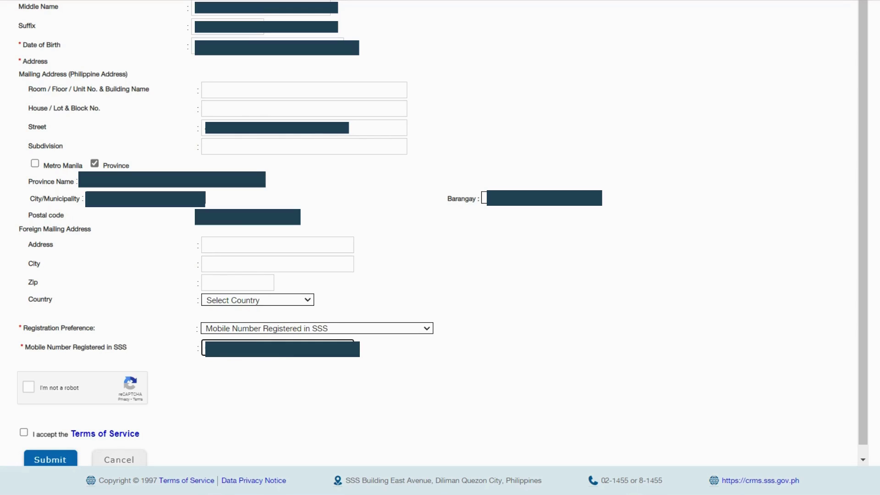
# Complete the "I'm not a robot" check and accept the Terms of Service
pyautogui.click(29, 387)
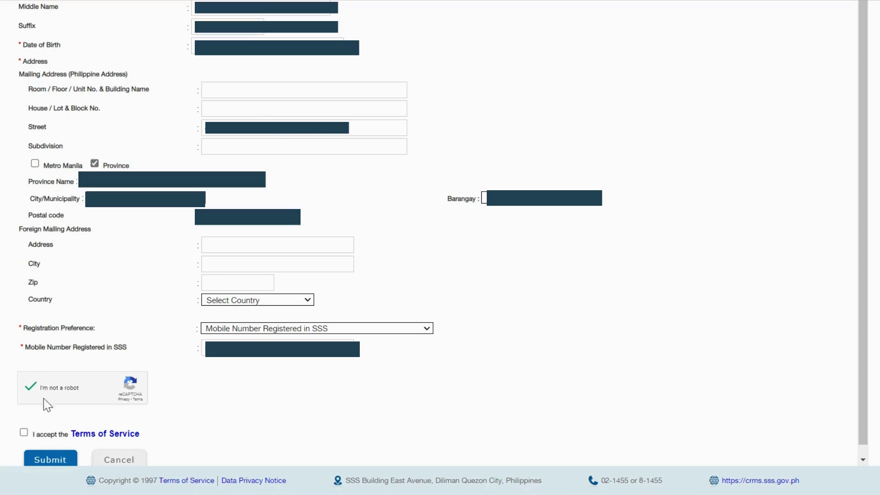
pyautogui.click(24, 432)
pyautogui.scroll(-1, 108, 415)
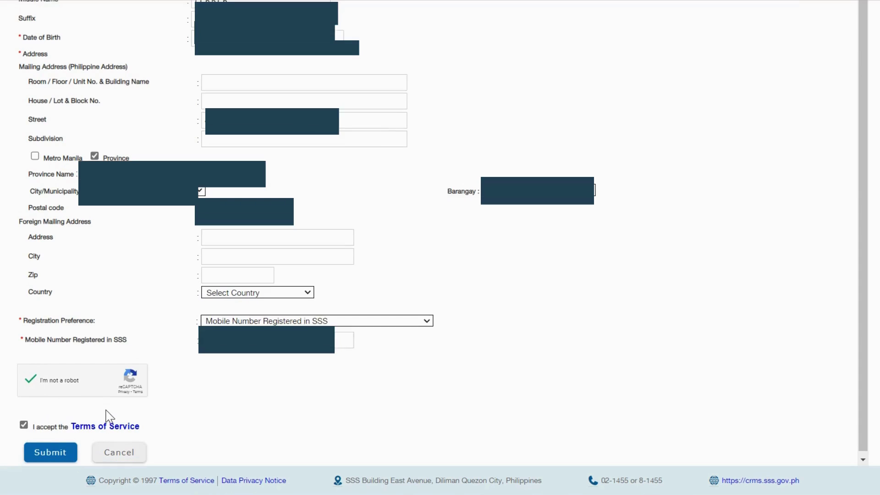
# Submit the registration form, confirm the entered details and acknowledge the submission notice
pyautogui.click(55, 454)
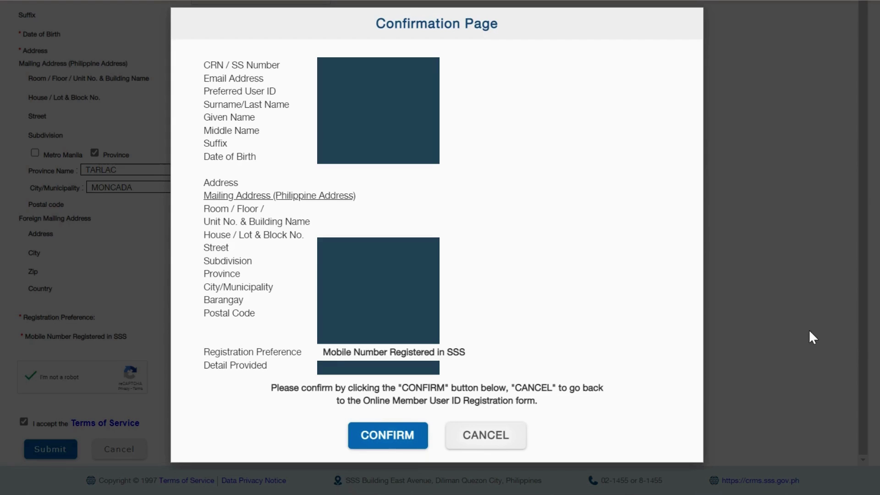
pyautogui.click(382, 435)
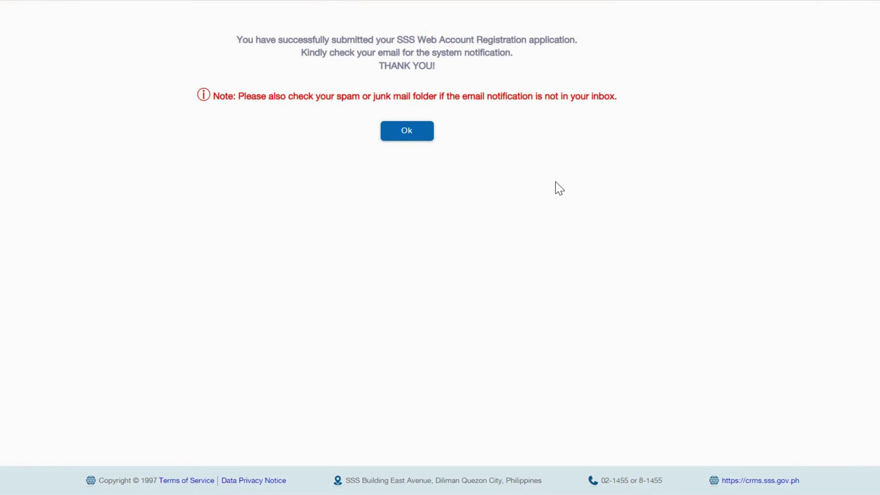
pyautogui.click(399, 136)
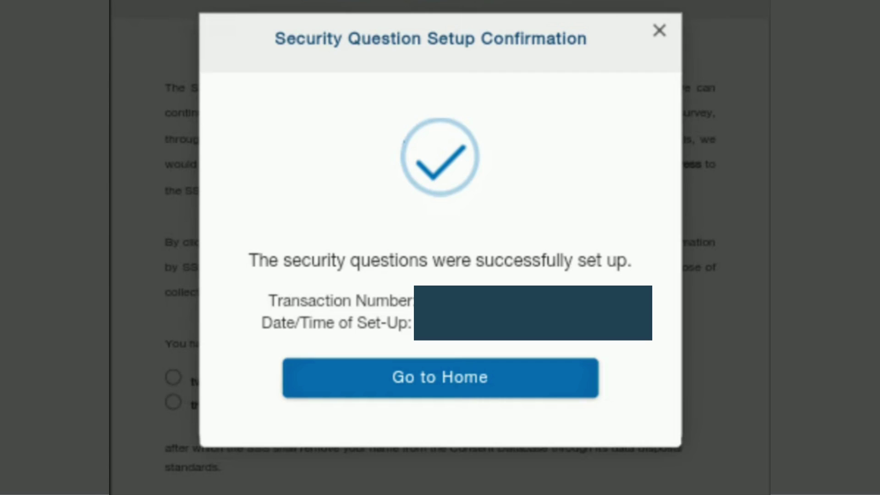
# Decline the Member's Survey Consent for now with the "Maybe next time" option
pyautogui.click(852, 289)
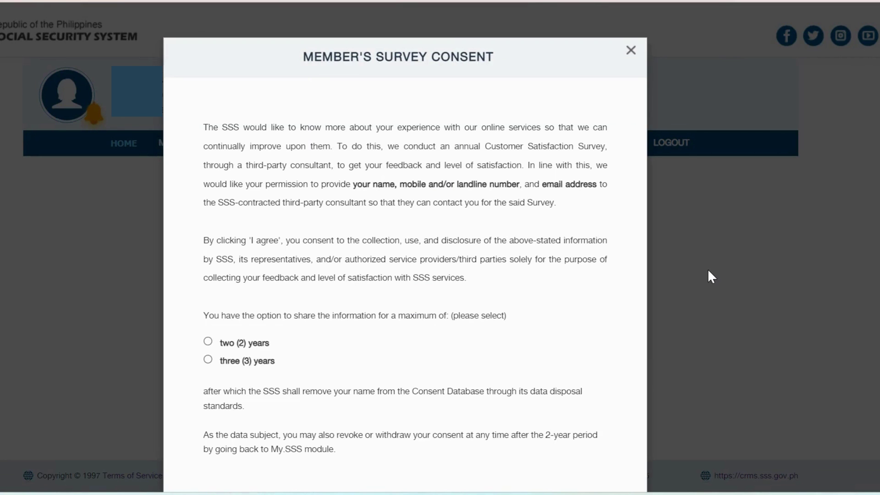
pyautogui.scroll(-2, 708, 269)
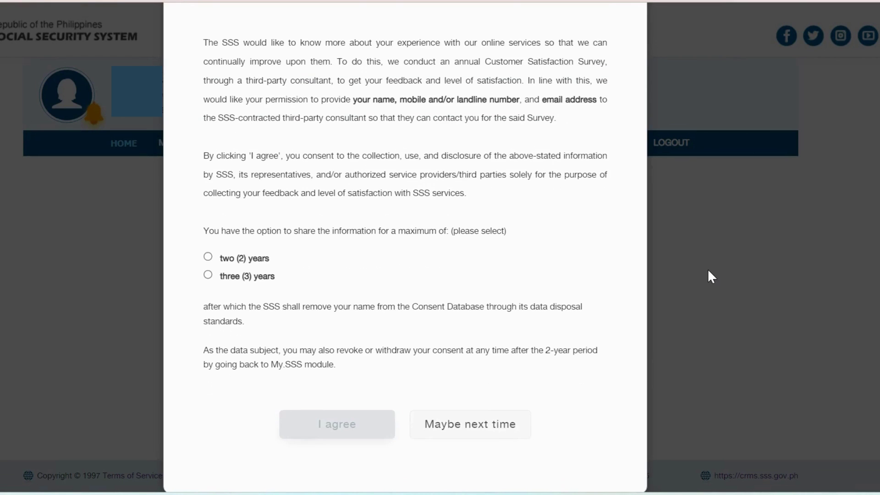
pyautogui.click(497, 421)
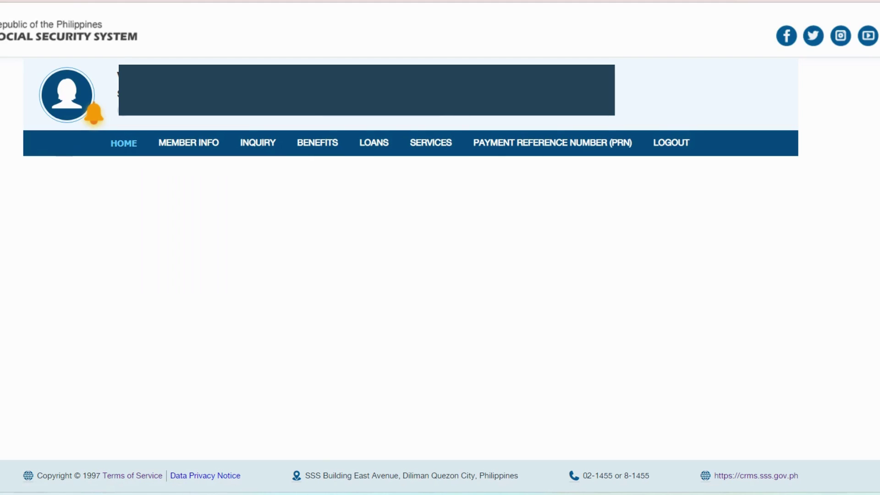
pyautogui.moveTo(183, 150)
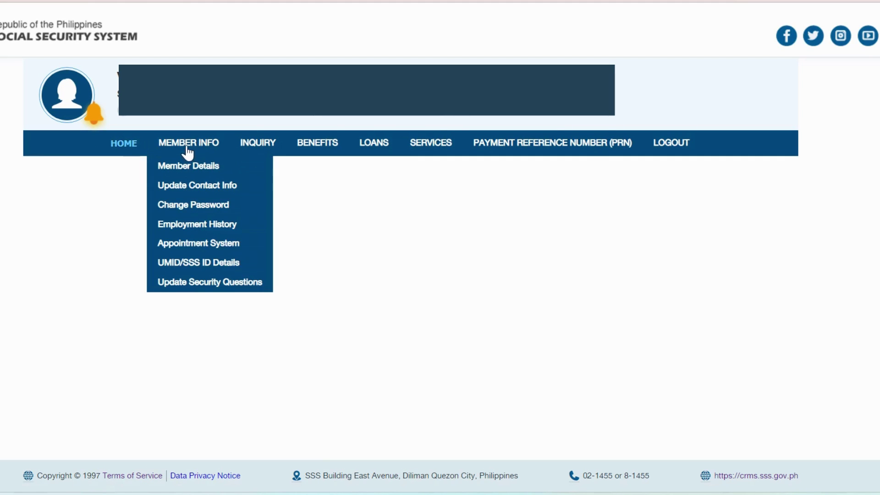
pyautogui.moveTo(359, 150)
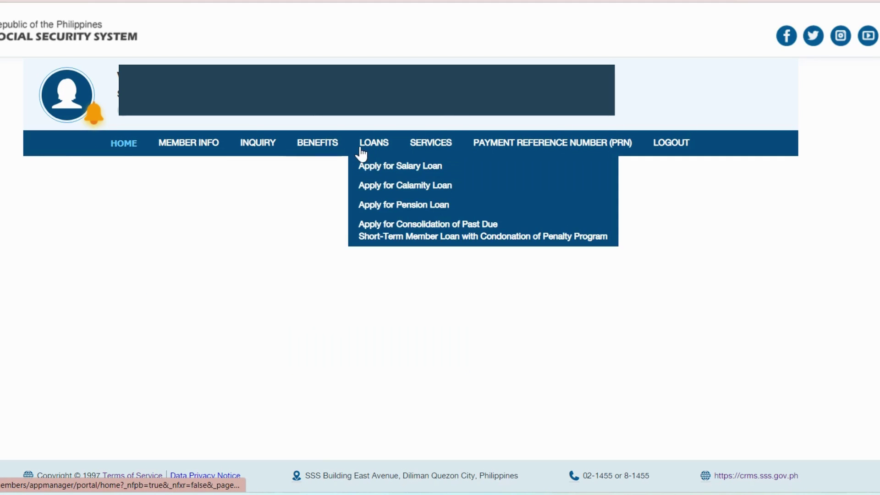